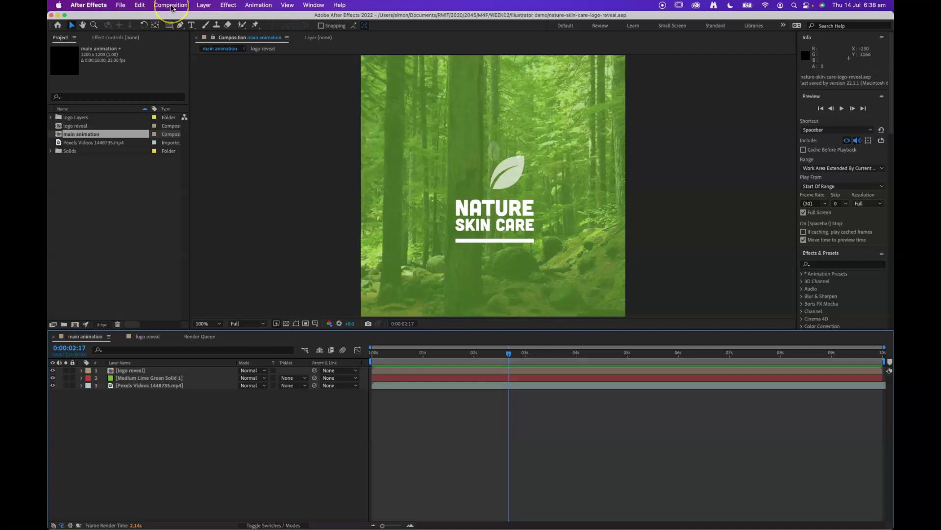
# Select the main animation composition and add it to the Adobe Media Encoder queue.
pyautogui.click(171, 6)
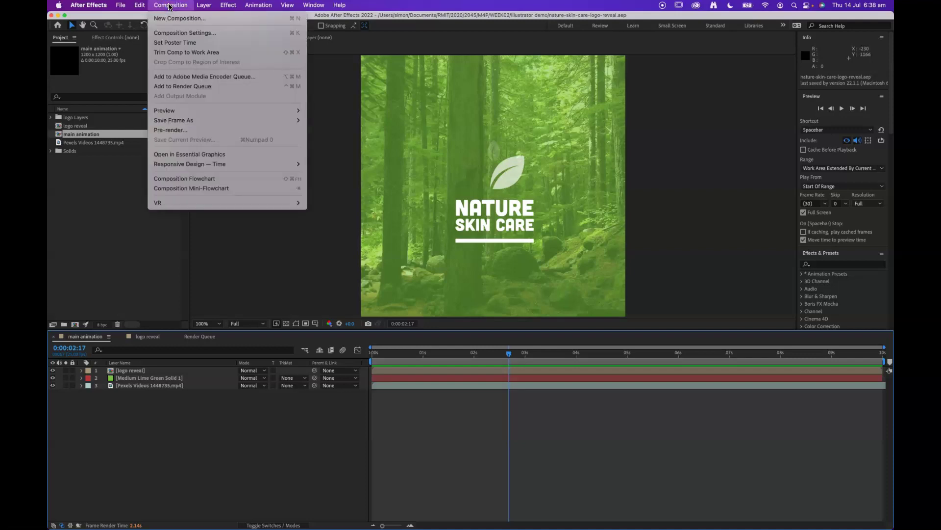
pyautogui.click(171, 6)
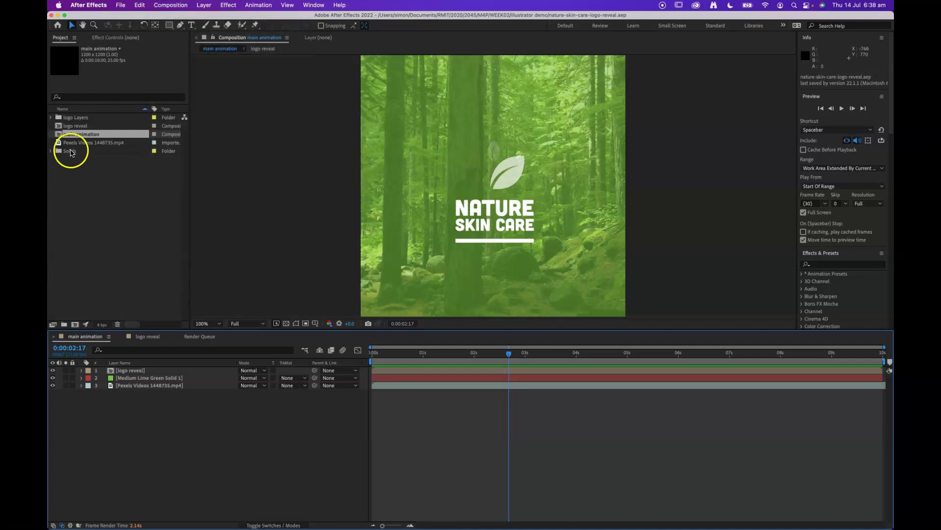
pyautogui.click(73, 133)
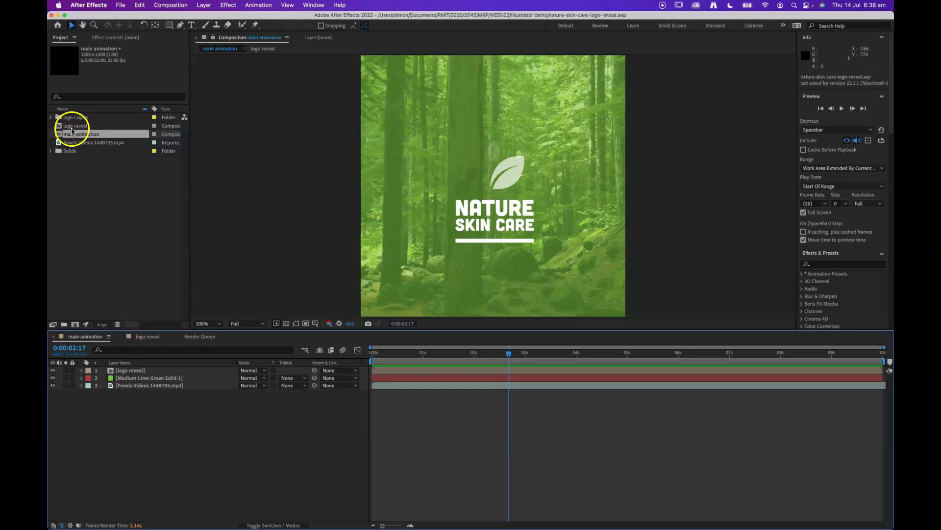
pyautogui.click(180, 6)
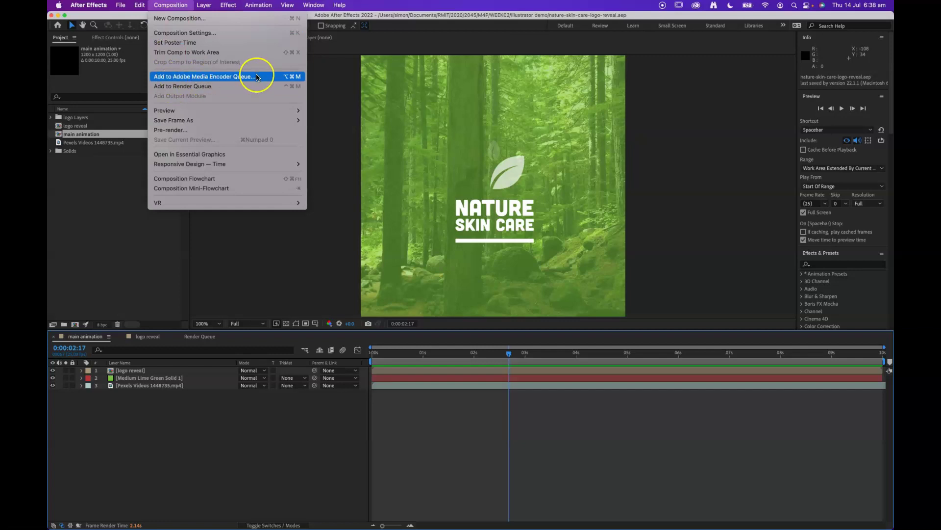
pyautogui.click(121, 6)
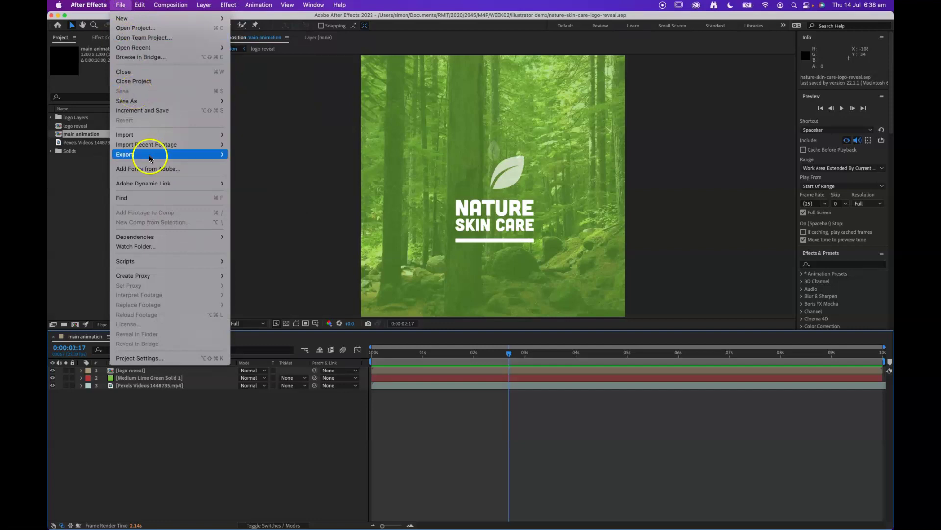
pyautogui.moveTo(151, 155)
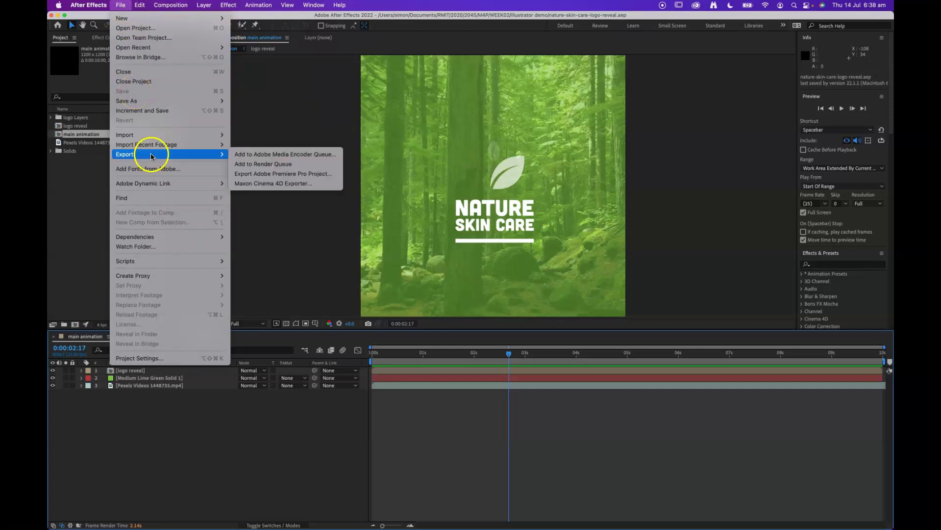
pyautogui.click(260, 155)
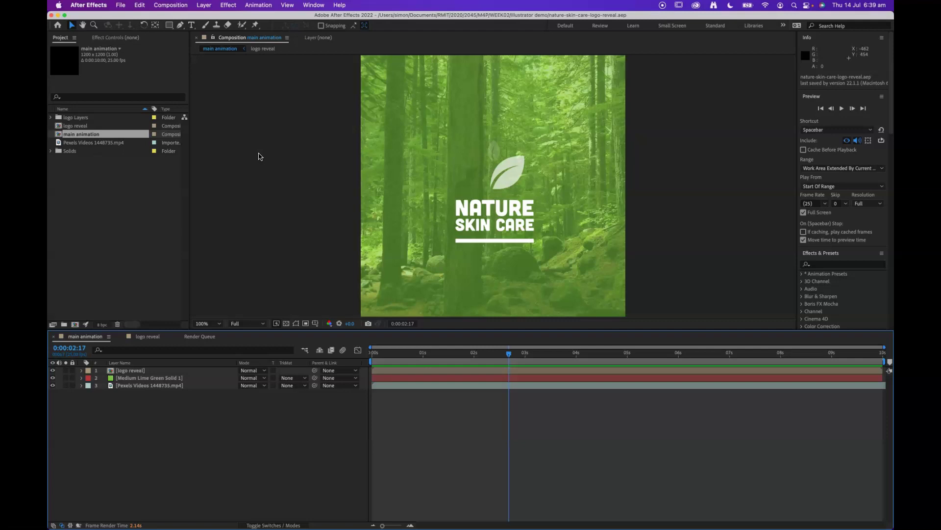
# Switch to Adobe Media Encoder and enlarge its window to fill the screen.
pyautogui.moveTo(401, 528)
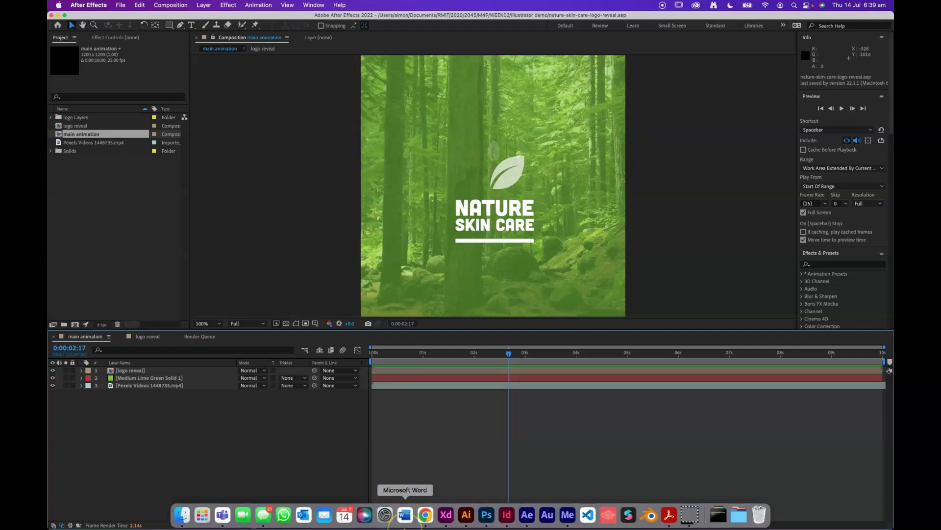
pyautogui.click(569, 515)
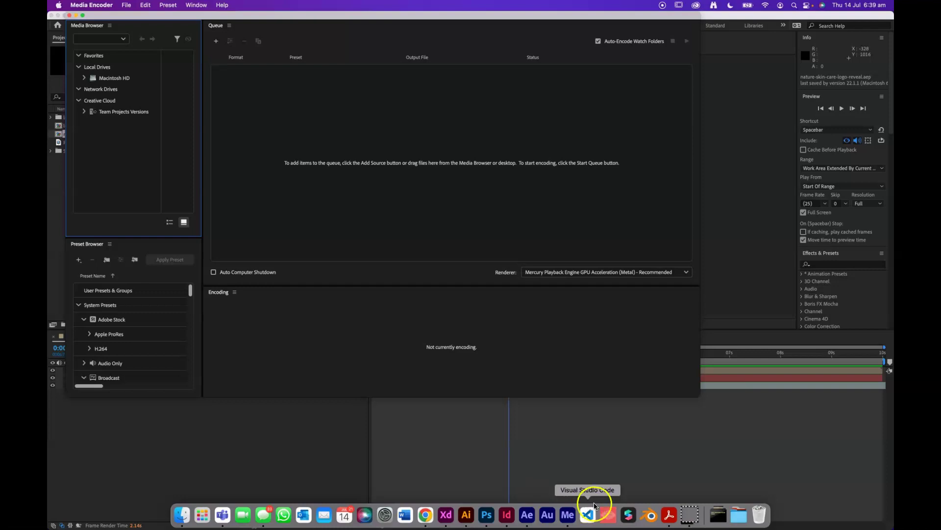
pyautogui.moveTo(576, 528)
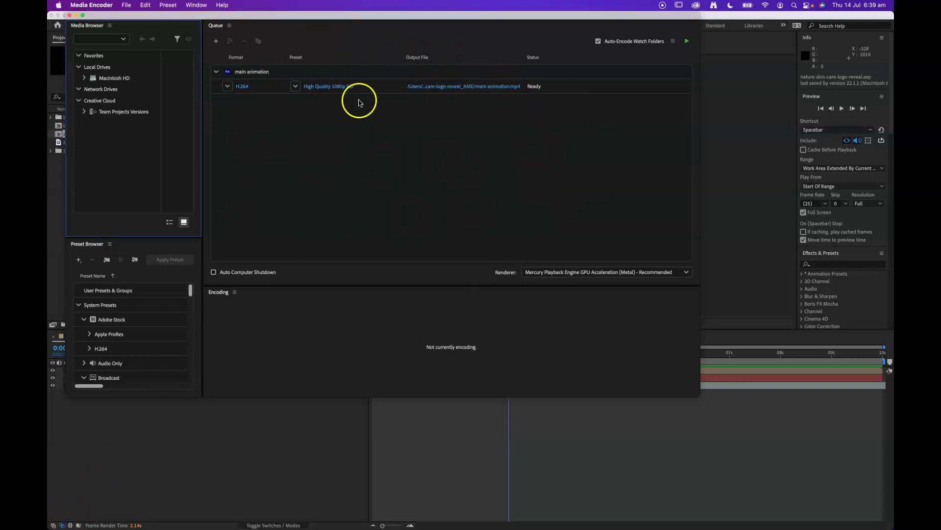
pyautogui.doubleClick(263, 17)
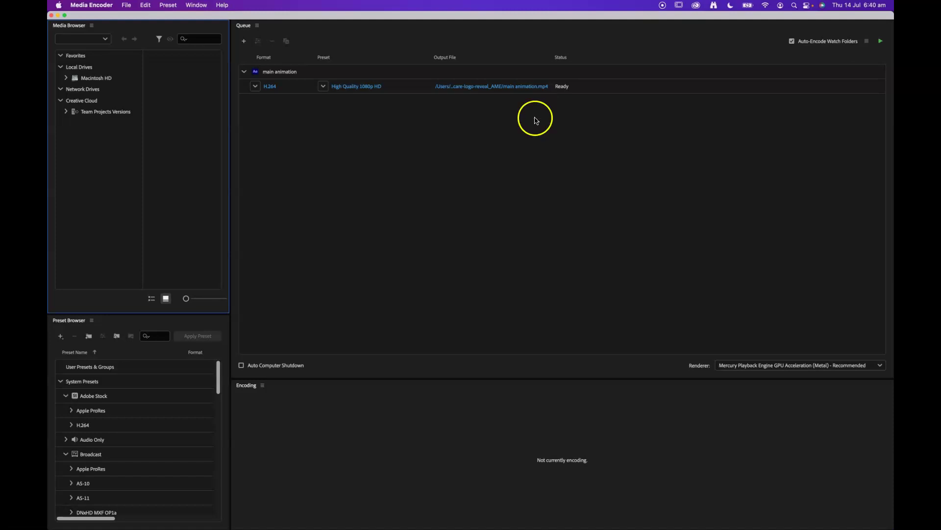
# Choose H.264 as the export format for the queued main animation.
pyautogui.click(255, 87)
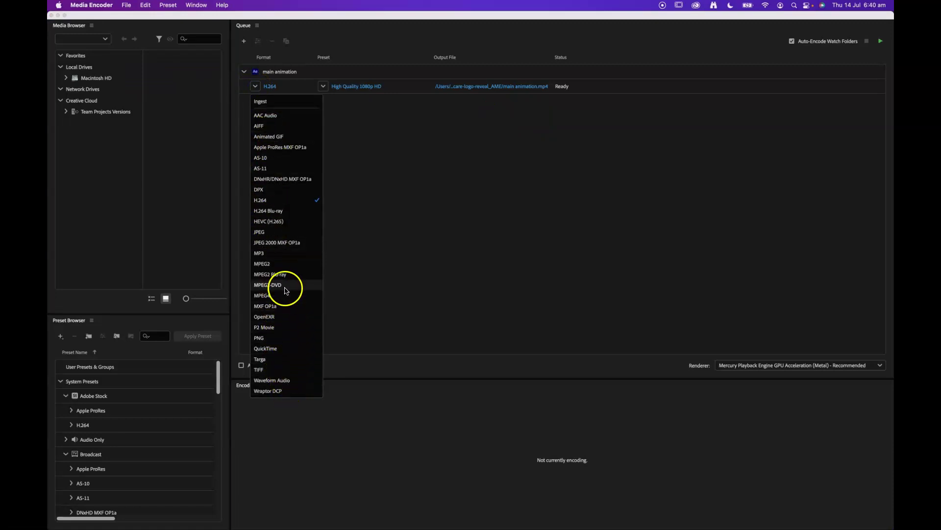
pyautogui.click(287, 200)
pyautogui.click(342, 204)
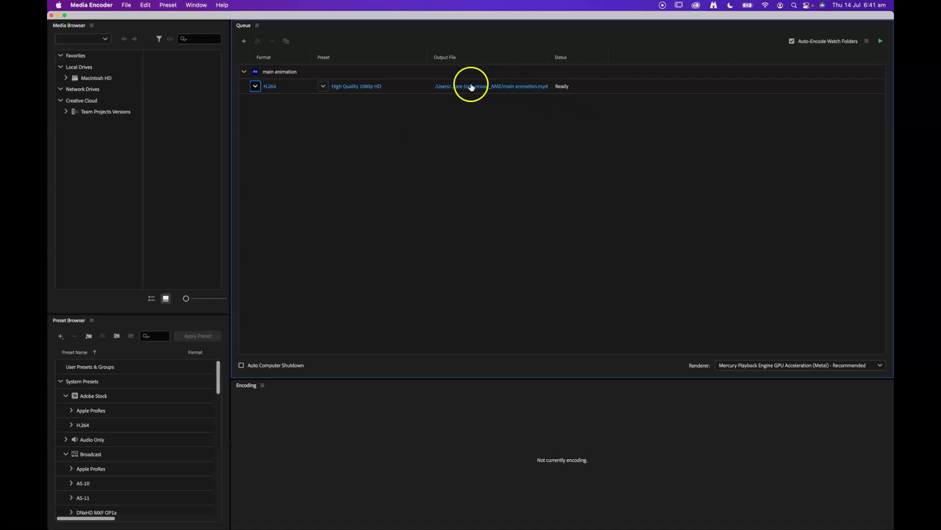
# Set the output file to be saved on the Desktop as main animation in MP4 video format.
pyautogui.click(456, 88)
pyautogui.click(456, 88)
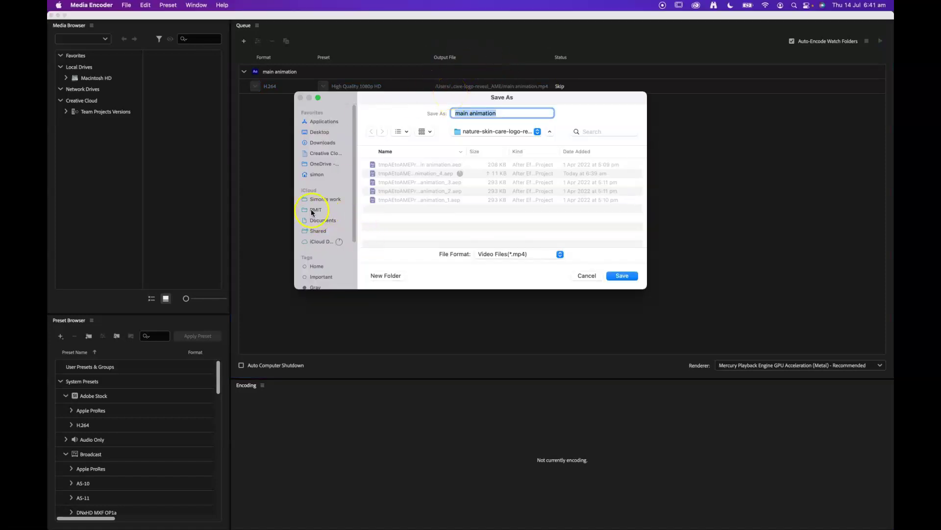
pyautogui.click(319, 131)
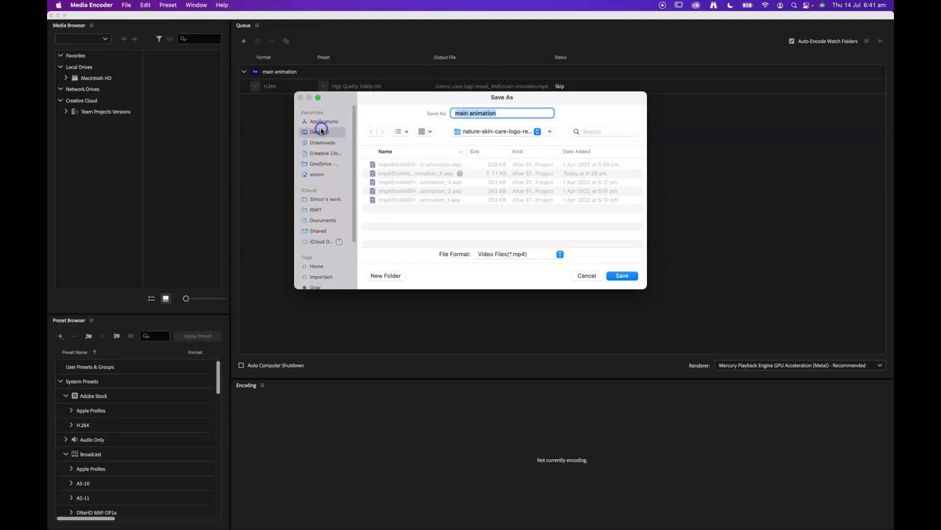
pyautogui.click(504, 112)
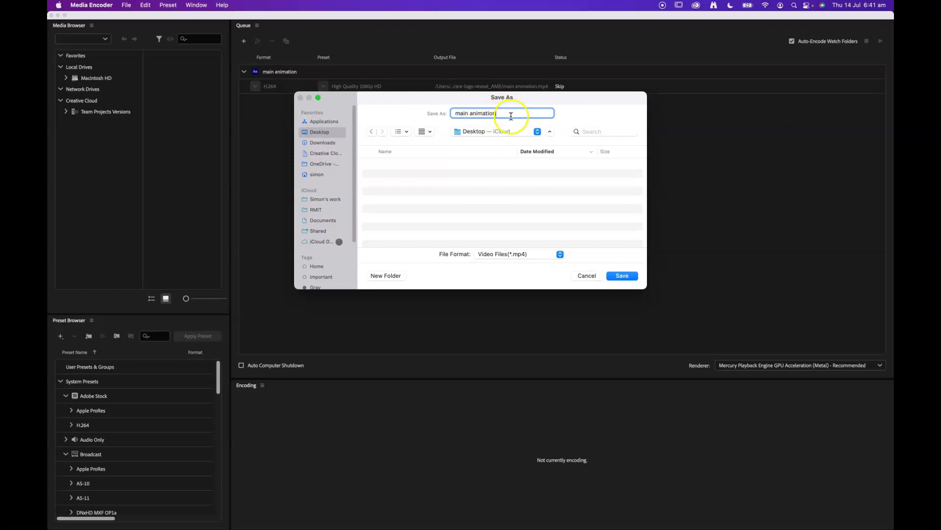
pyautogui.click(623, 276)
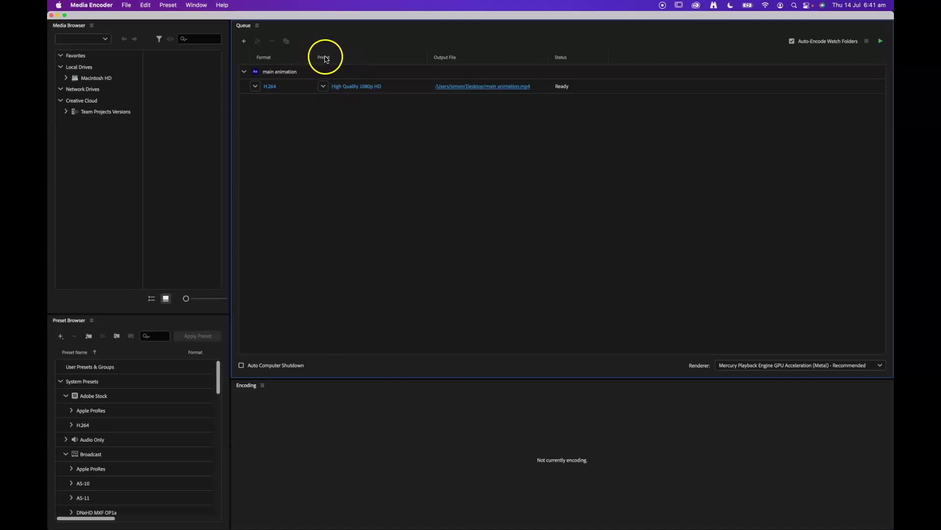
# Apply the Match Source - High bitrate preset to the queued item and open its export settings.
pyautogui.click(324, 87)
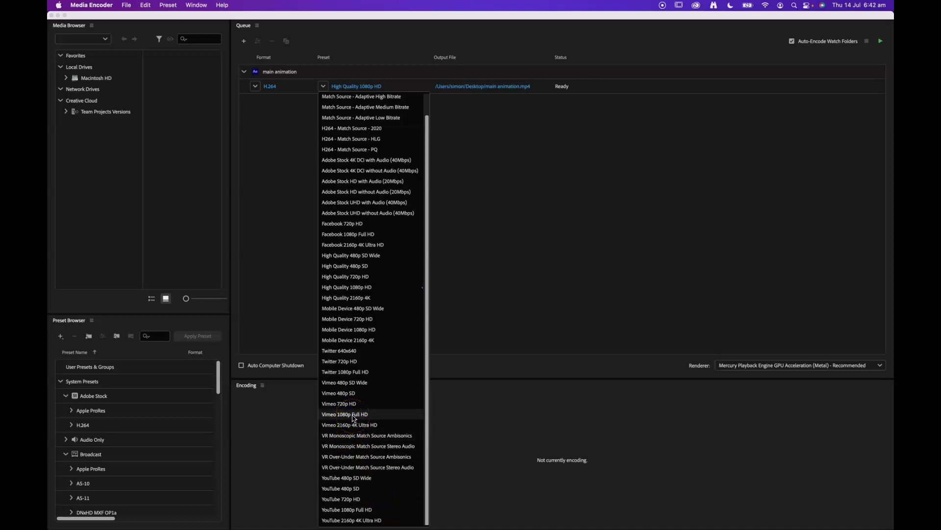
pyautogui.scroll(2, 340, 211)
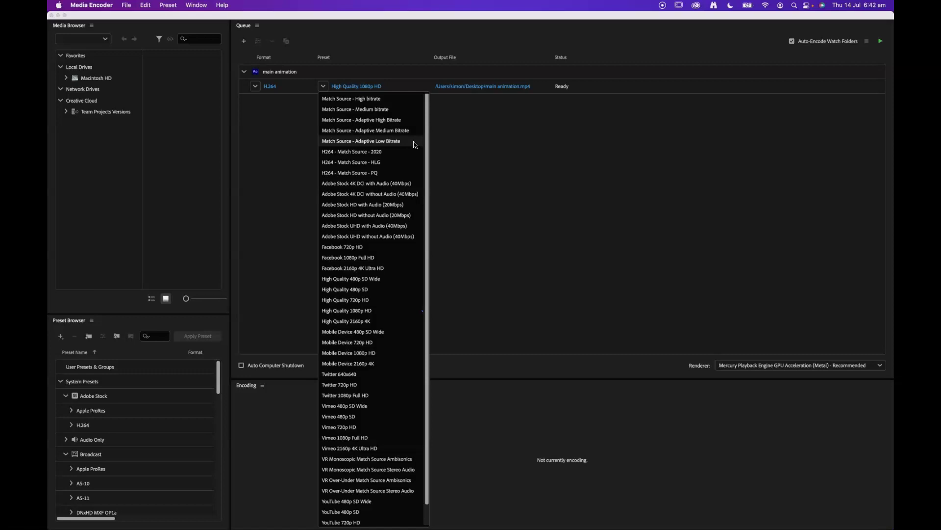
pyautogui.click(355, 101)
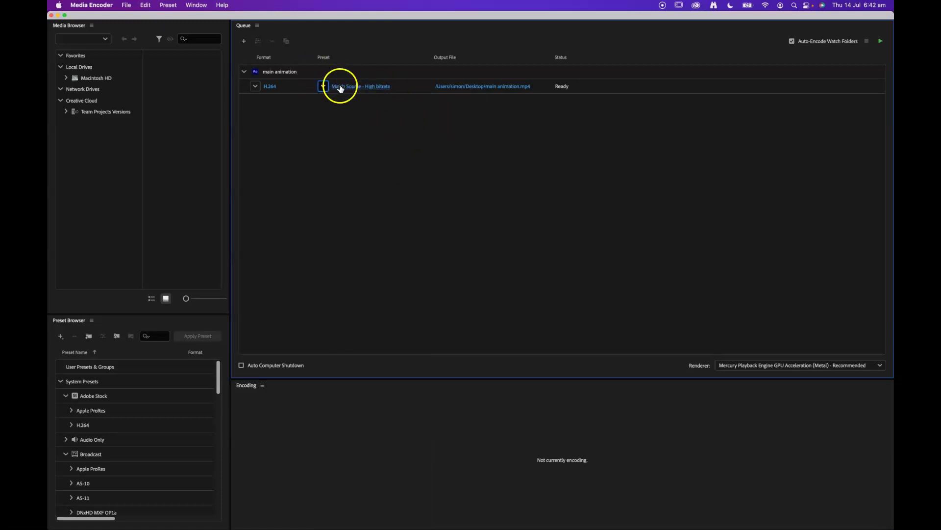
pyautogui.moveTo(342, 91)
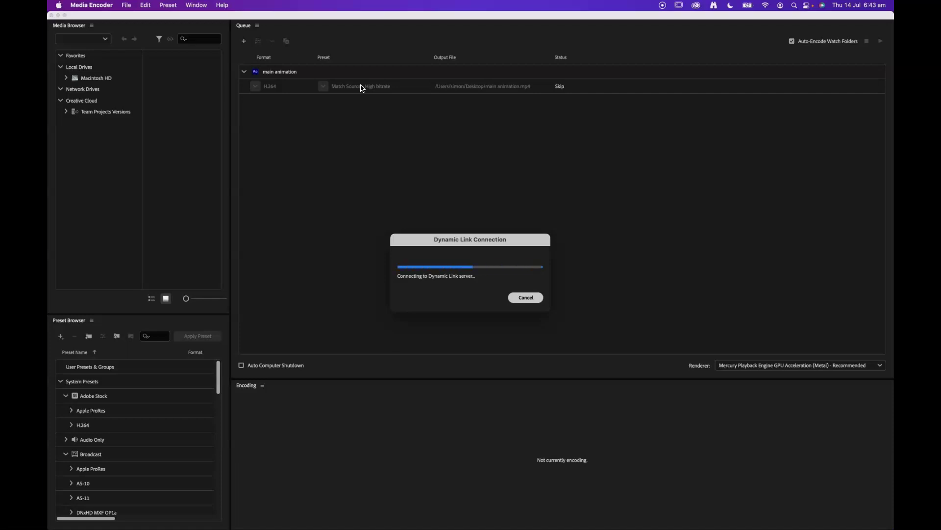
pyautogui.click(63, 511)
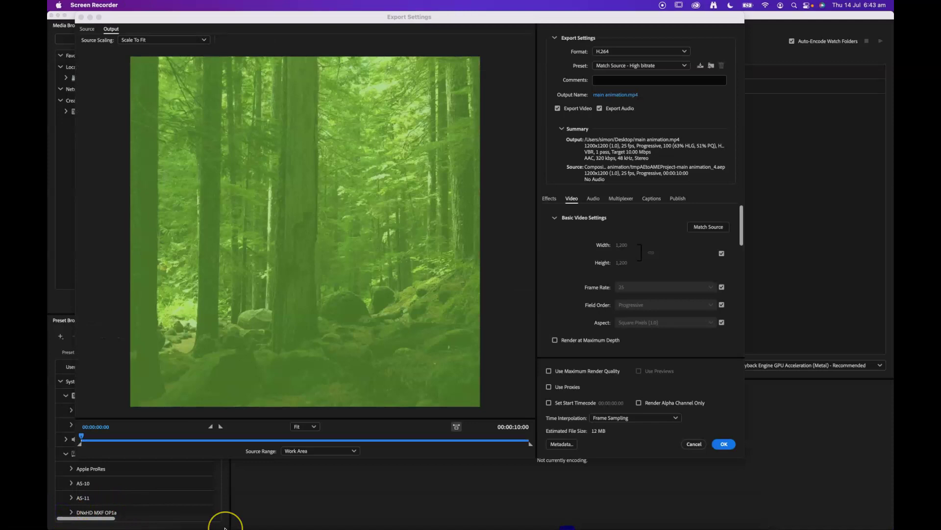
pyautogui.click(310, 17)
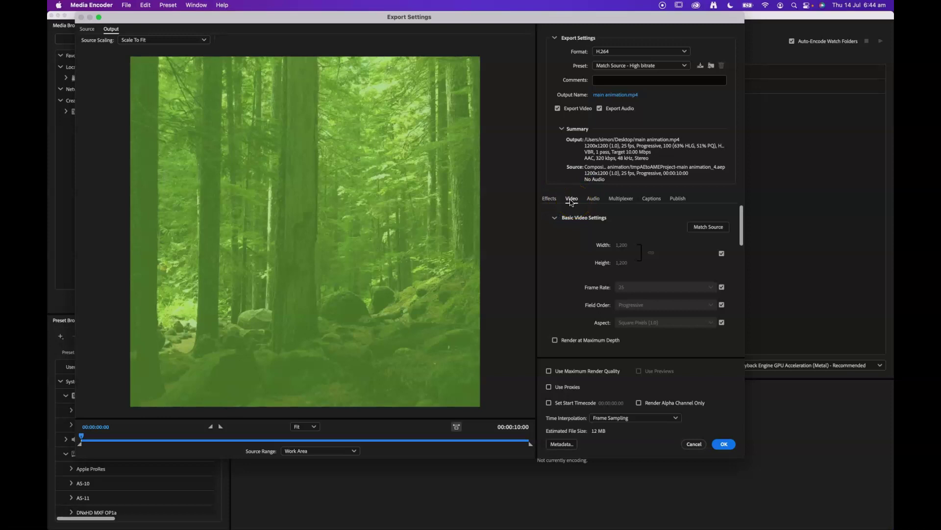
# Examine the effects, video, audio, multiplexer, captions and publish settings of the export, ending on the video settings.
pyautogui.click(548, 199)
pyautogui.click(582, 198)
pyautogui.click(593, 198)
pyautogui.click(630, 198)
pyautogui.click(651, 198)
pyautogui.click(685, 200)
pyautogui.click(573, 200)
pyautogui.scroll(-3, 597, 248)
pyautogui.scroll(3, 597, 248)
# Set the encoding performance in the video settings to Hardware Encoding.
pyautogui.scroll(-2, 642, 289)
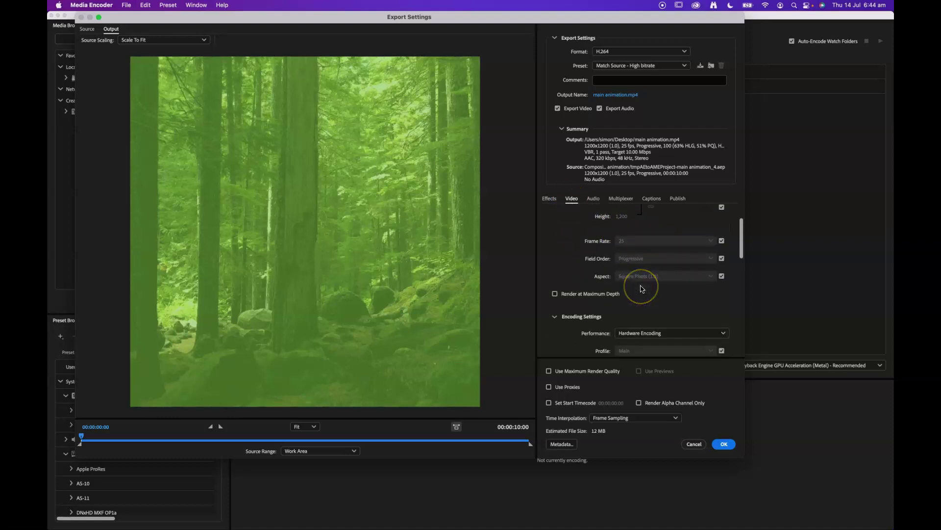
pyautogui.scroll(-3, 642, 288)
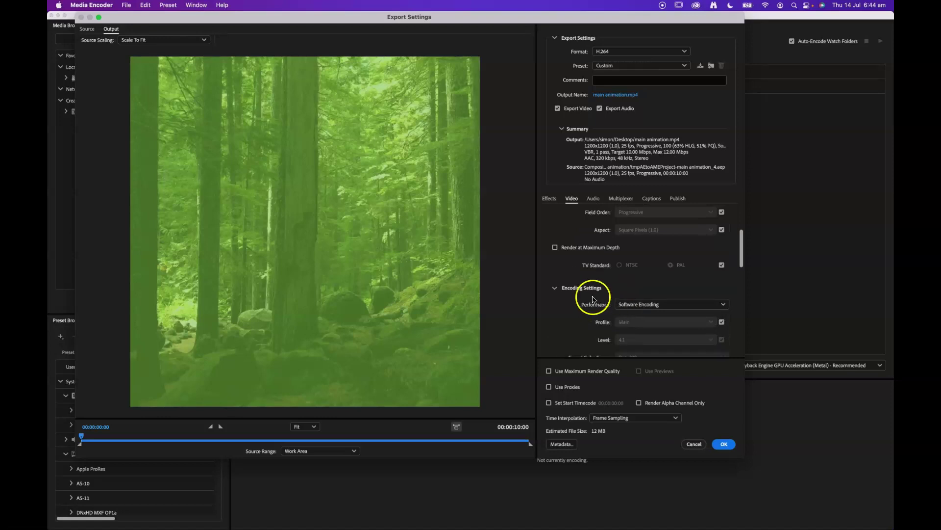
pyautogui.click(634, 305)
pyautogui.click(638, 316)
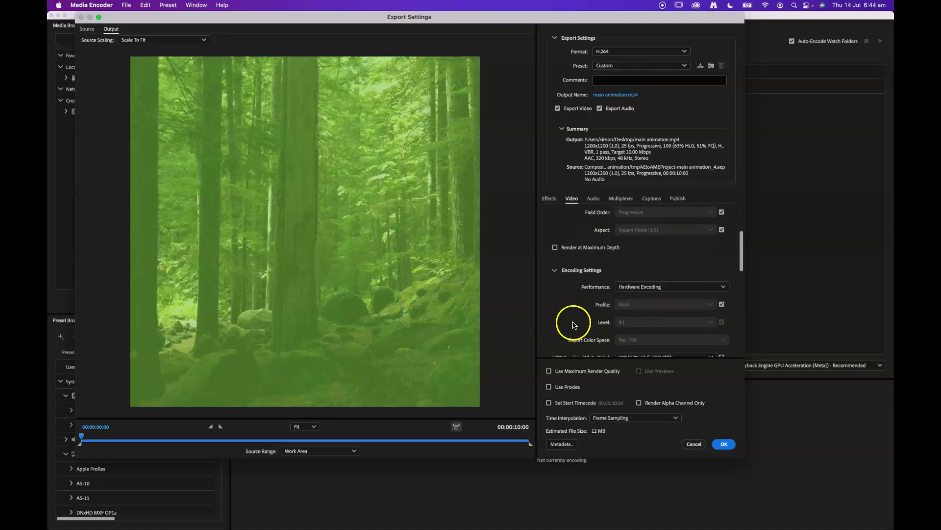
# Try target bitrates of 43.27 and 5.3 Mbps in the bitrate settings, then set the target bitrate to 15.12 Mbps.
pyautogui.scroll(-2, 559, 310)
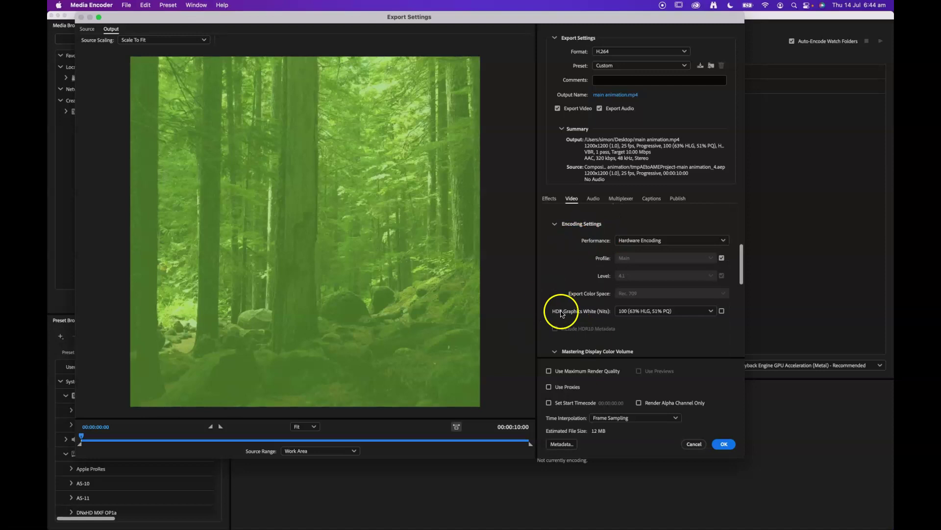
pyautogui.scroll(-2, 562, 314)
pyautogui.scroll(-7, 547, 325)
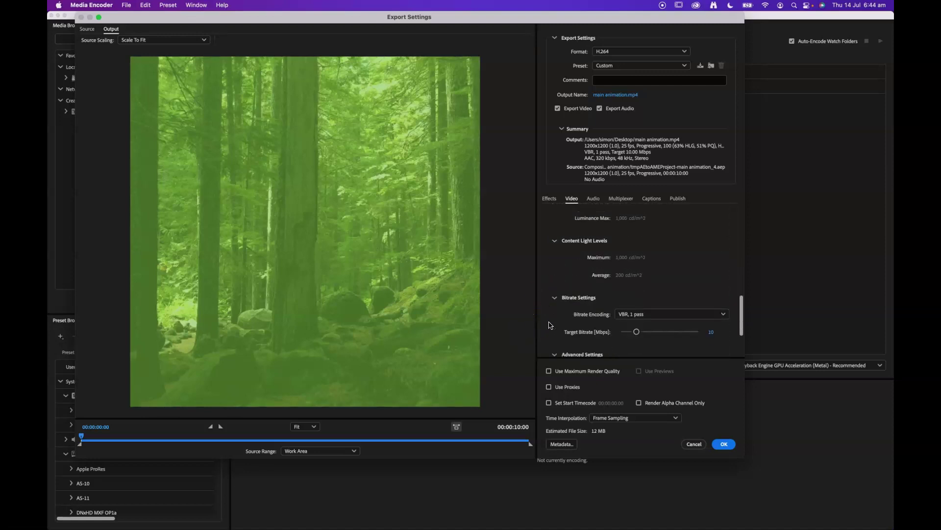
pyautogui.scroll(-1, 549, 324)
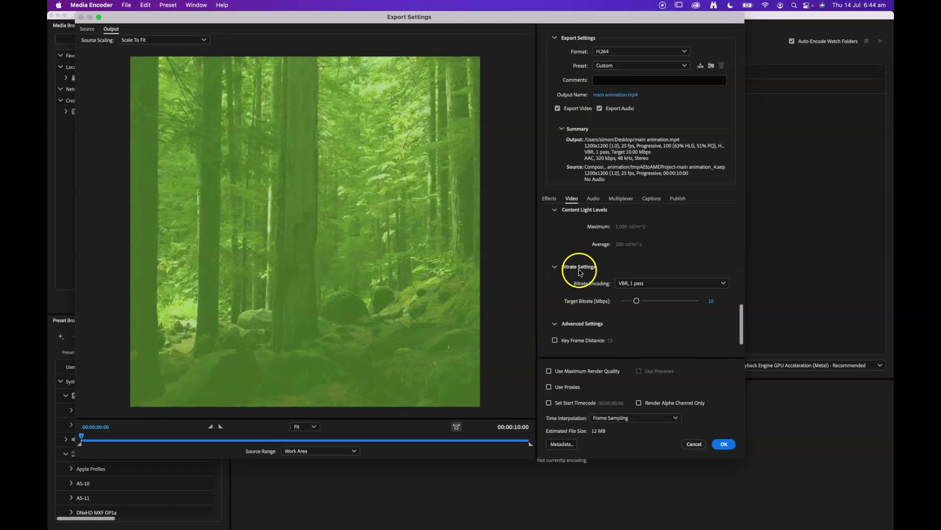
pyautogui.scroll(-1, 557, 299)
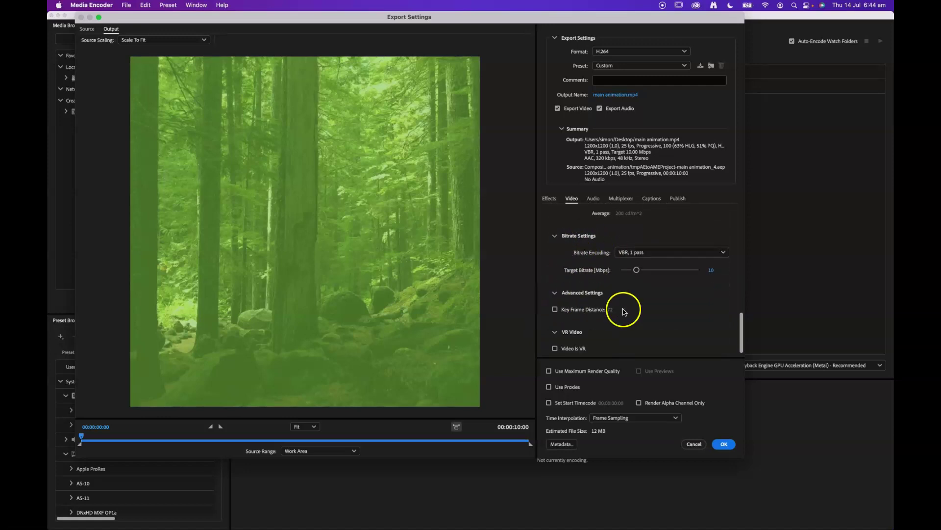
pyautogui.scroll(1, 644, 321)
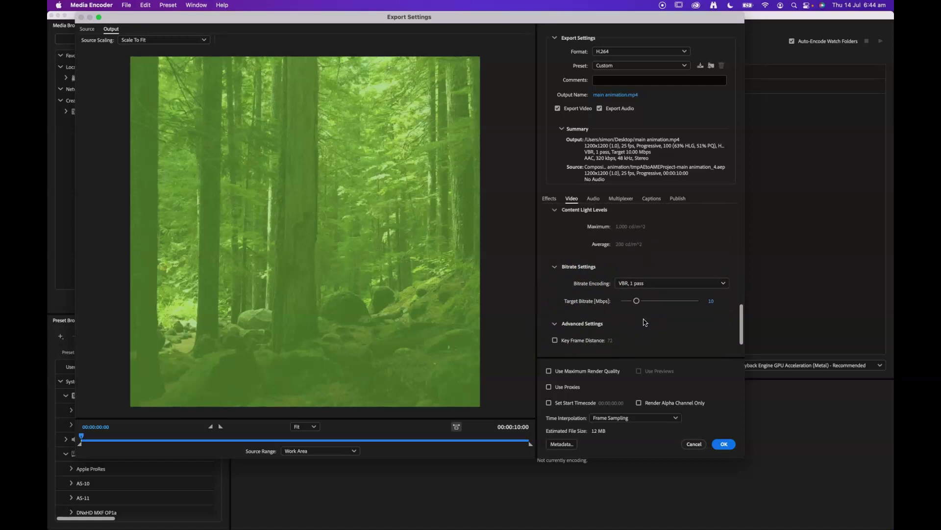
pyautogui.click(661, 323)
pyautogui.moveTo(638, 301); pyautogui.dragTo(691, 306)
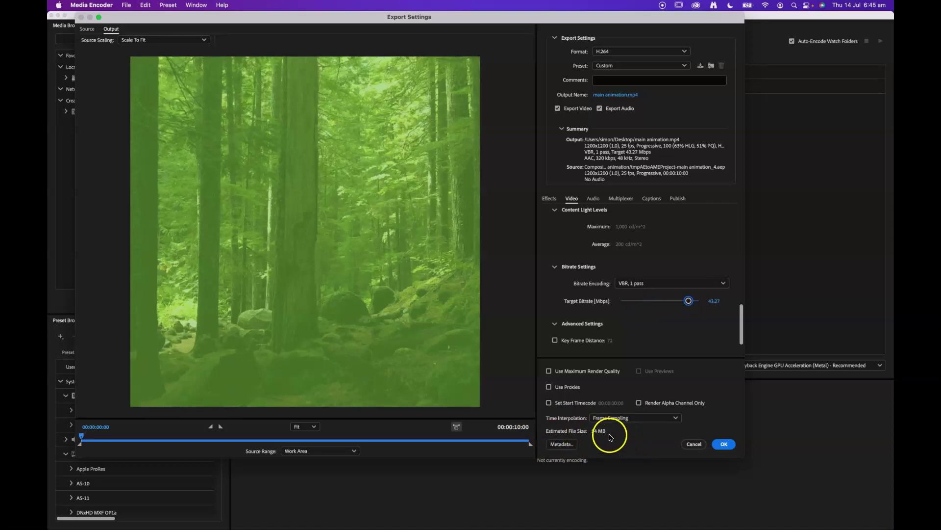
pyautogui.moveTo(690, 306); pyautogui.dragTo(628, 303)
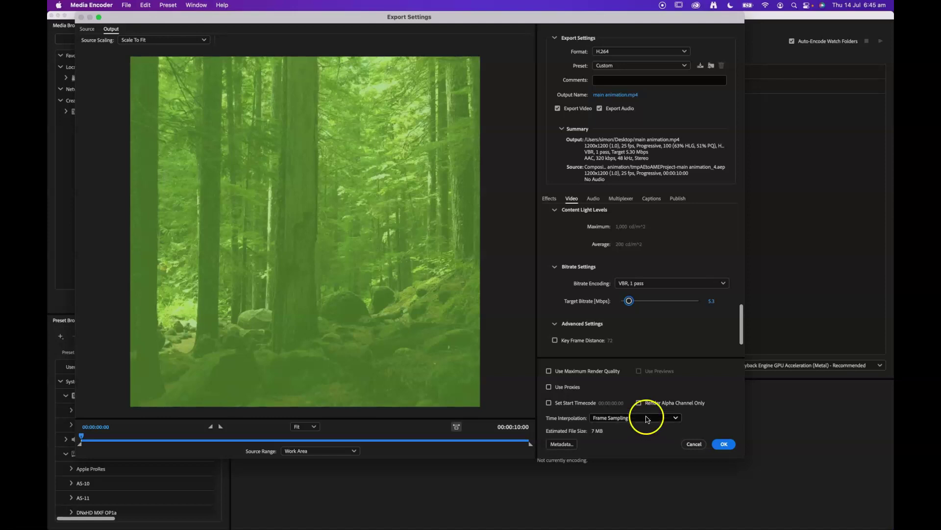
pyautogui.moveTo(630, 303)
pyautogui.mouseDown()
pyautogui.moveTo(654, 303)
pyautogui.moveTo(645, 304)
pyautogui.mouseUp()
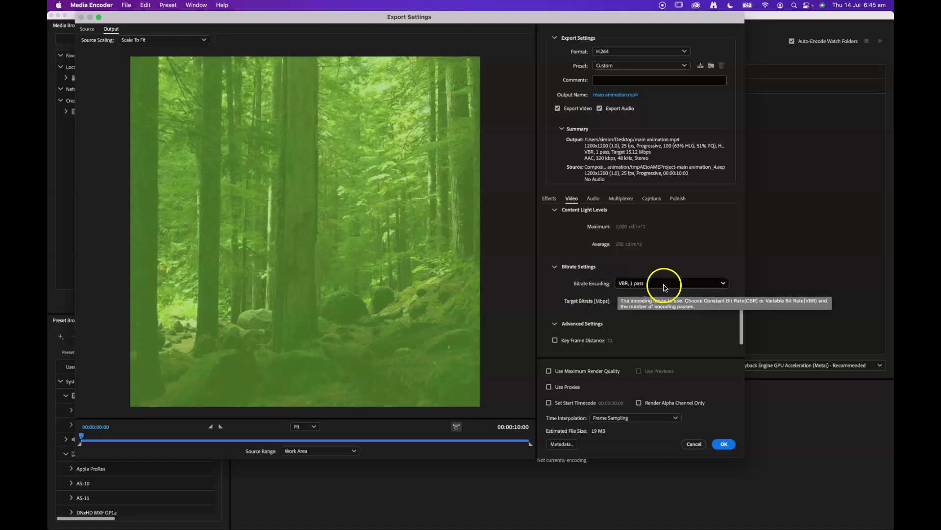
# Set bitrate encoding to VBR, 2 pass with a 10.79 Mbps maximum and a target of about 5.46 Mbps, and accept the export settings.
pyautogui.click(666, 288)
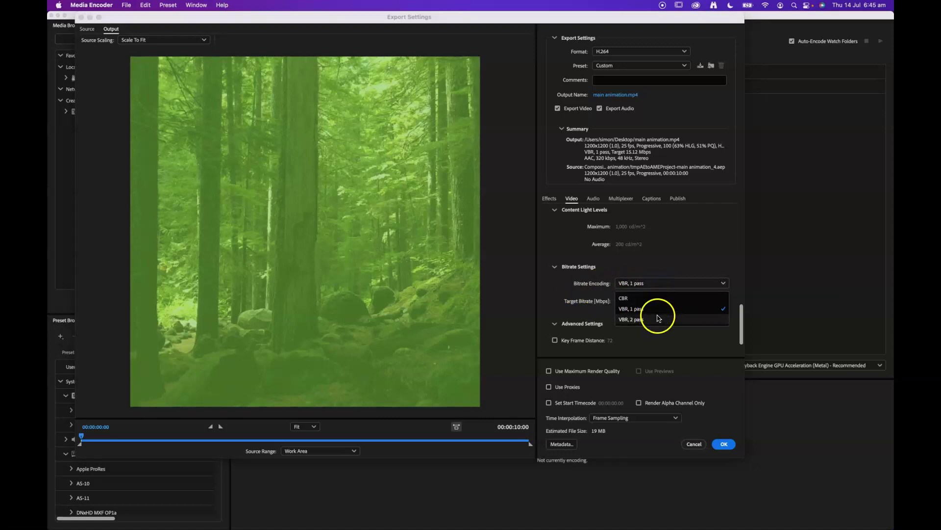
pyautogui.click(658, 317)
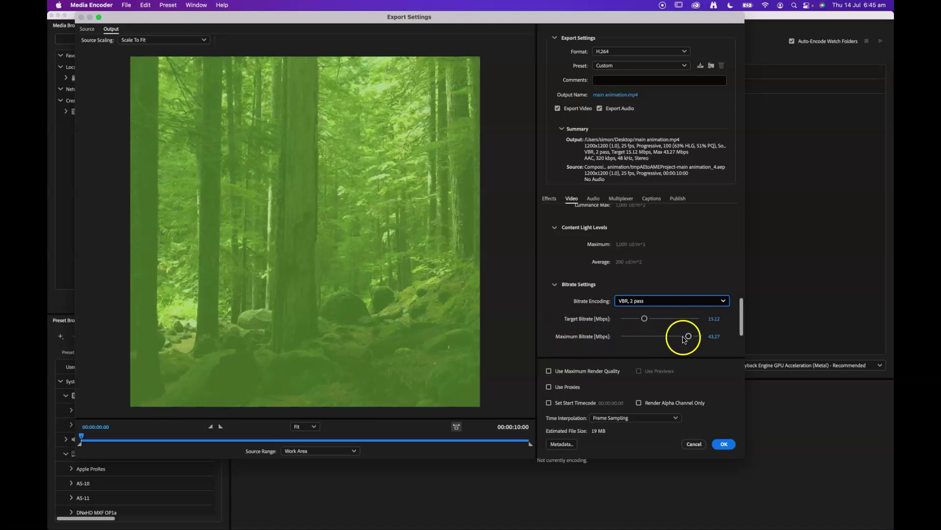
pyautogui.moveTo(689, 336); pyautogui.dragTo(638, 337)
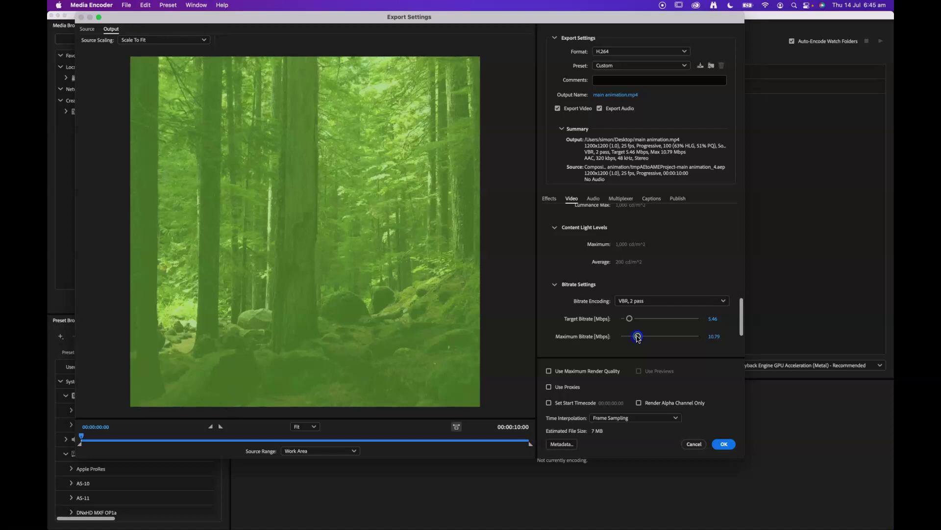
pyautogui.click(629, 319)
pyautogui.moveTo(630, 321); pyautogui.dragTo(629, 320)
pyautogui.click(722, 439)
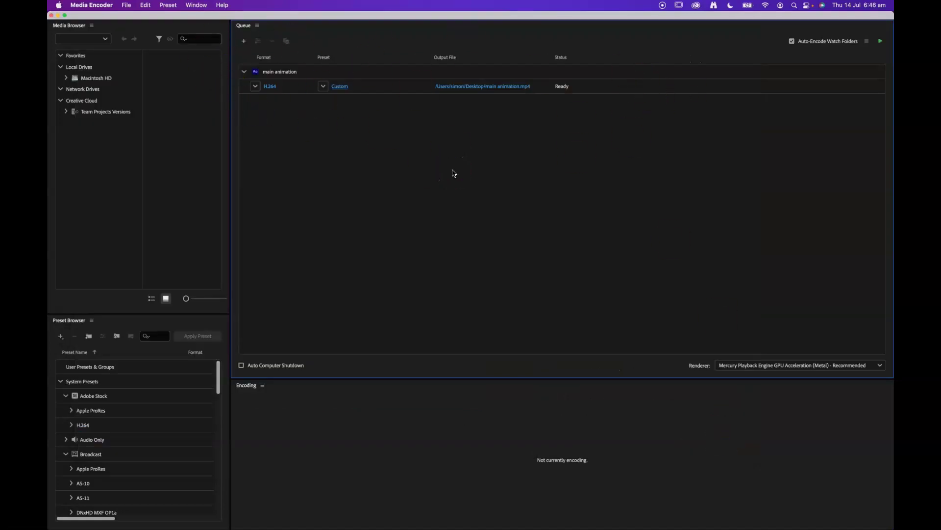
# Encode the queued main animation and select the exported main animation.mp4 on the desktop, with Media Encoder and After Effects minimized.
pyautogui.click(880, 42)
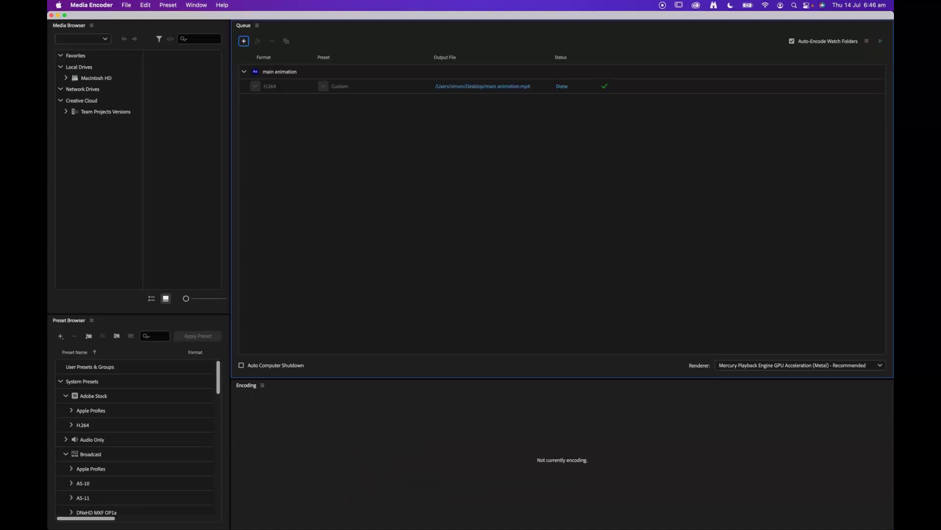
pyautogui.click(58, 15)
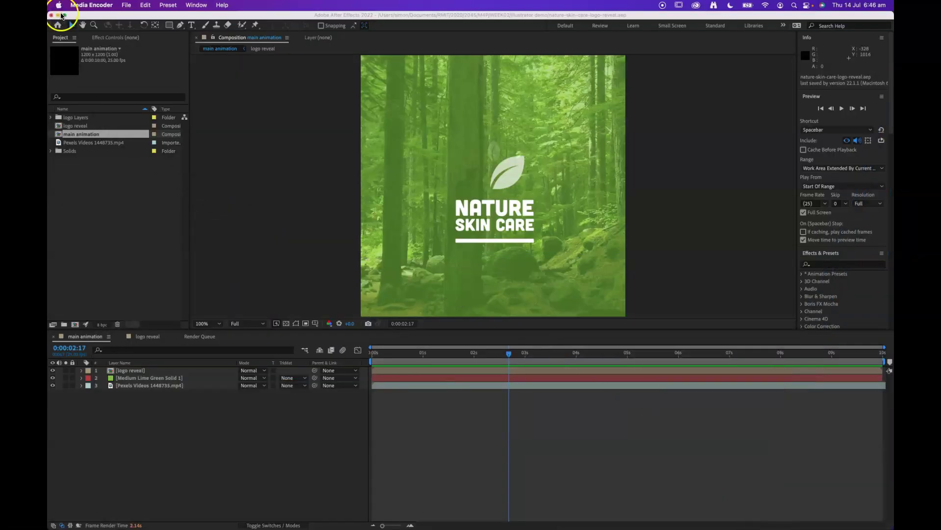
pyautogui.click(59, 15)
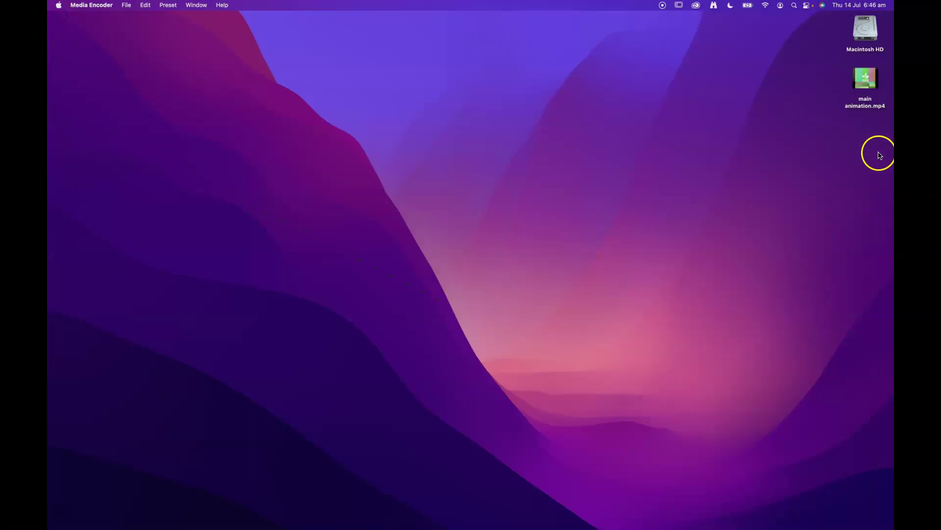
pyautogui.moveTo(866, 84); pyautogui.dragTo(798, 125)
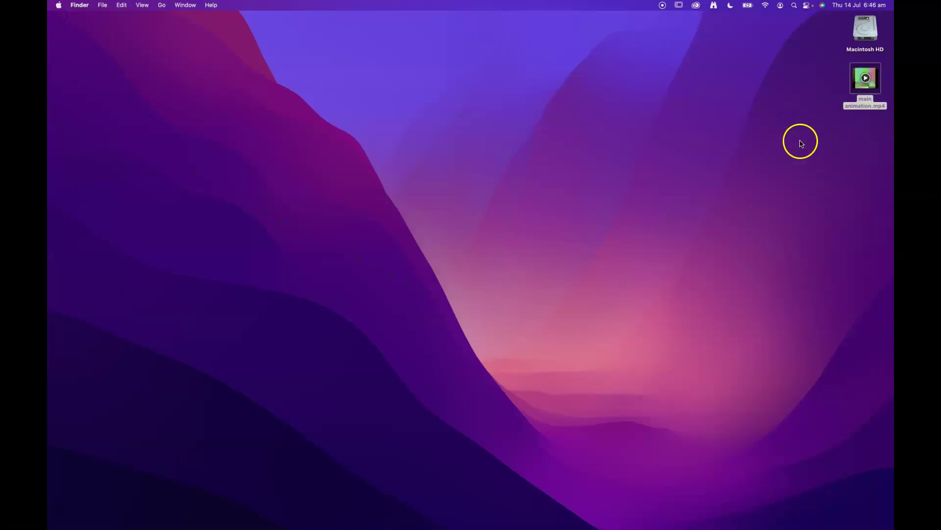